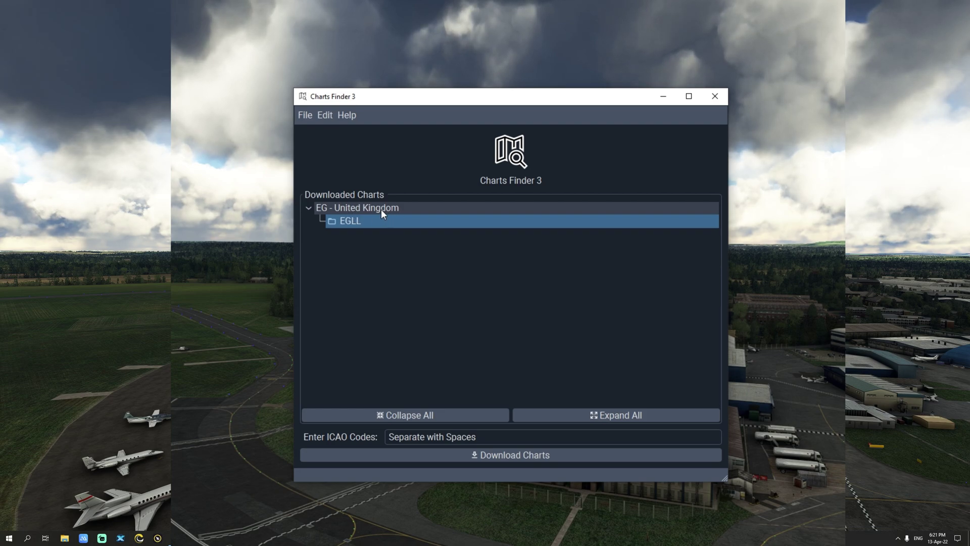
- Open the EGLL charts folder and its LOC-DME I-RR RWY 27R instrument approach chart PDF
double_click(351, 222)
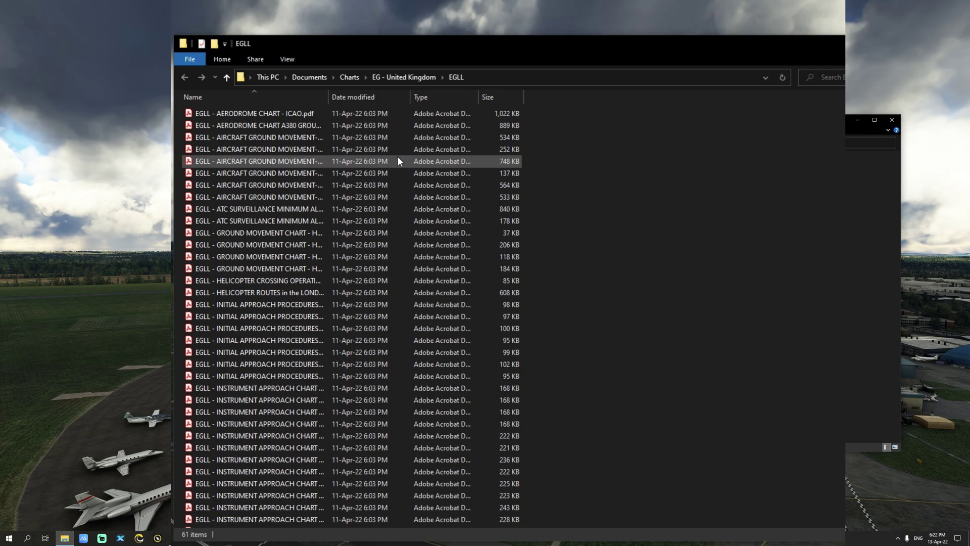
scroll(314, 308, "down", 2)
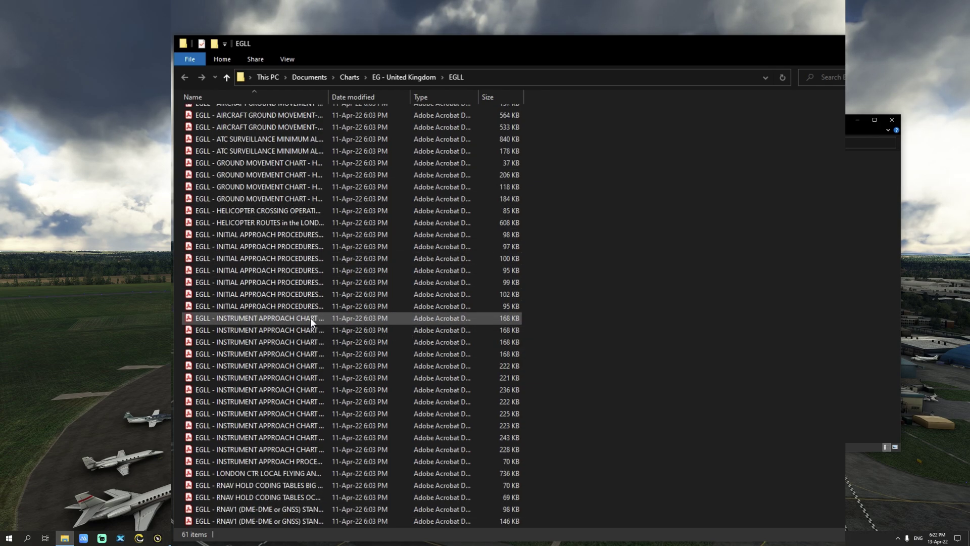
left_click(274, 399)
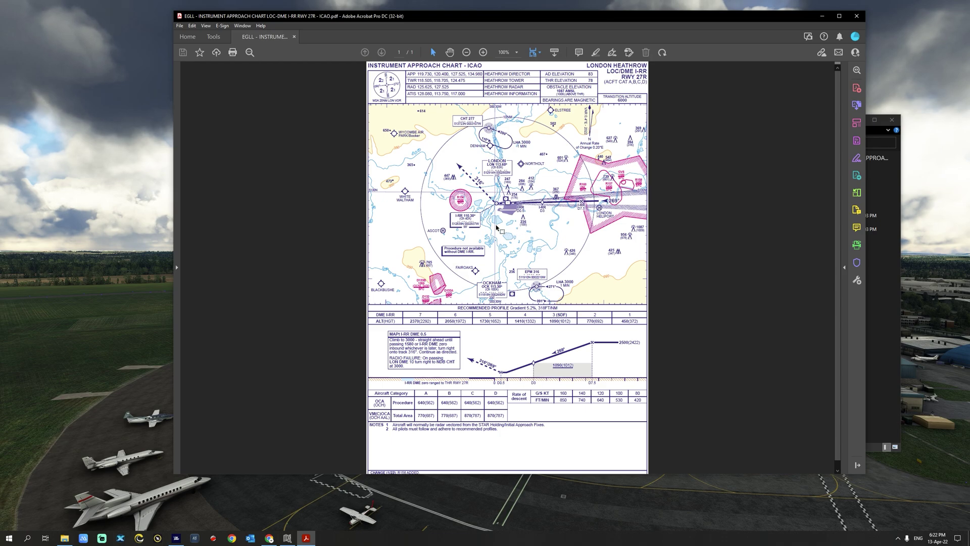
- Zoom the EGLL runway 27R approach chart to 150% in Acrobat
left_click(517, 53)
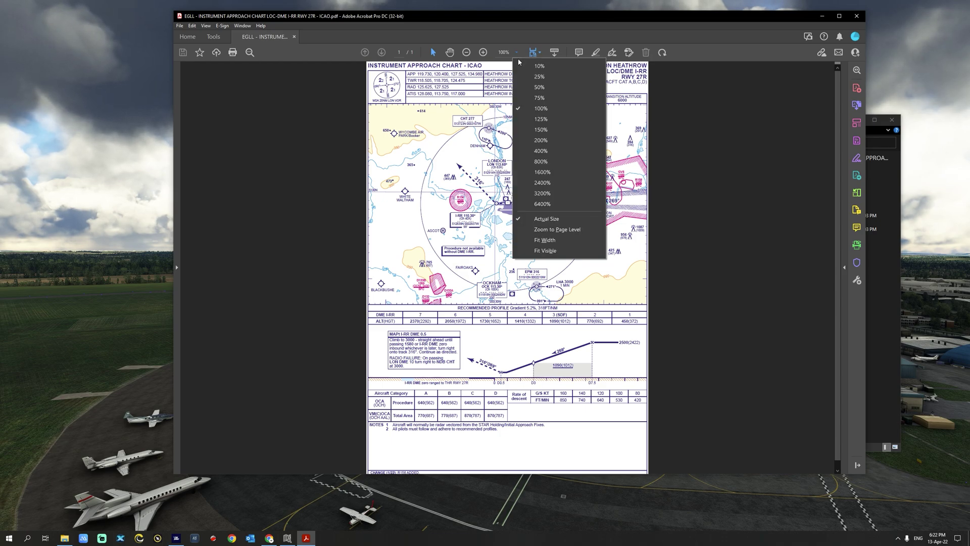
left_click(518, 130)
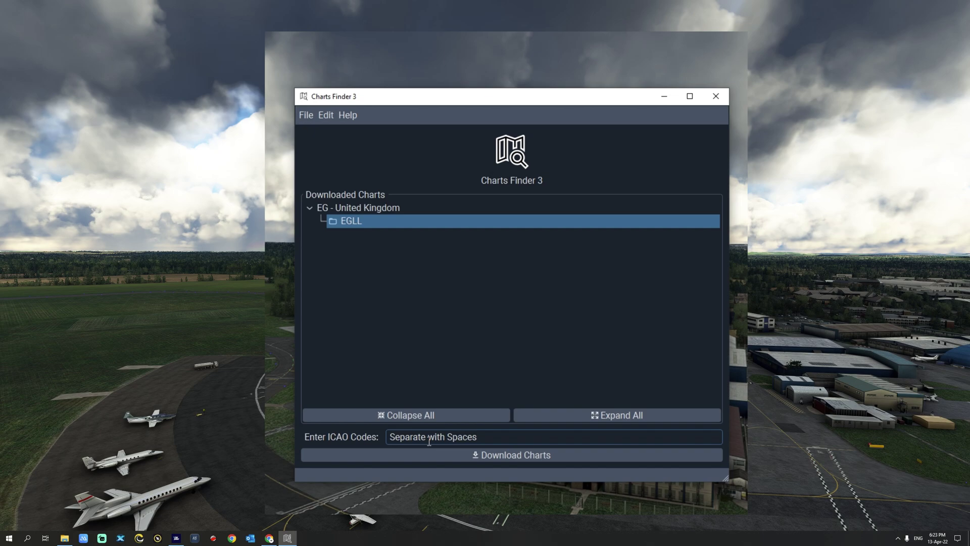
- Search for downloadable charts for ICAO codes EGKK and EGTK
left_click(416, 439)
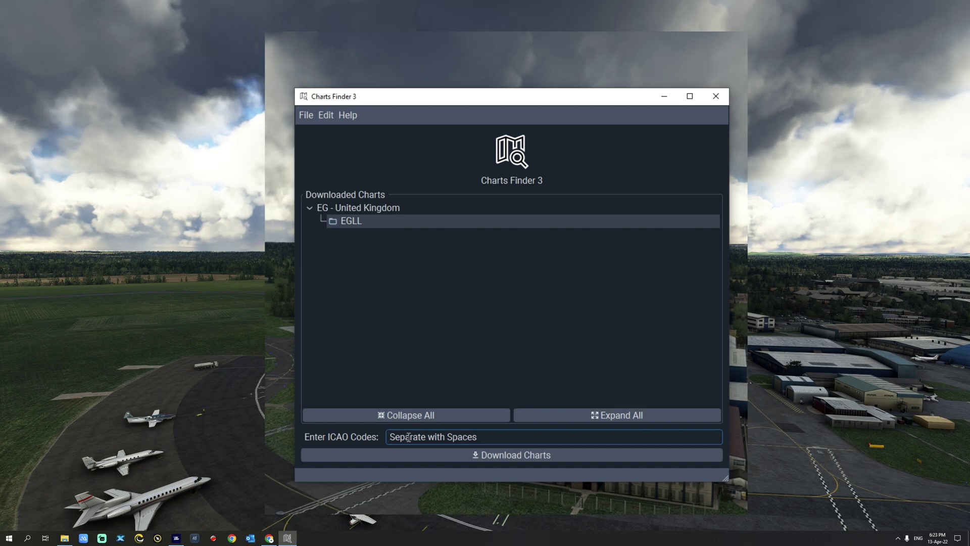
type("EGKK ")
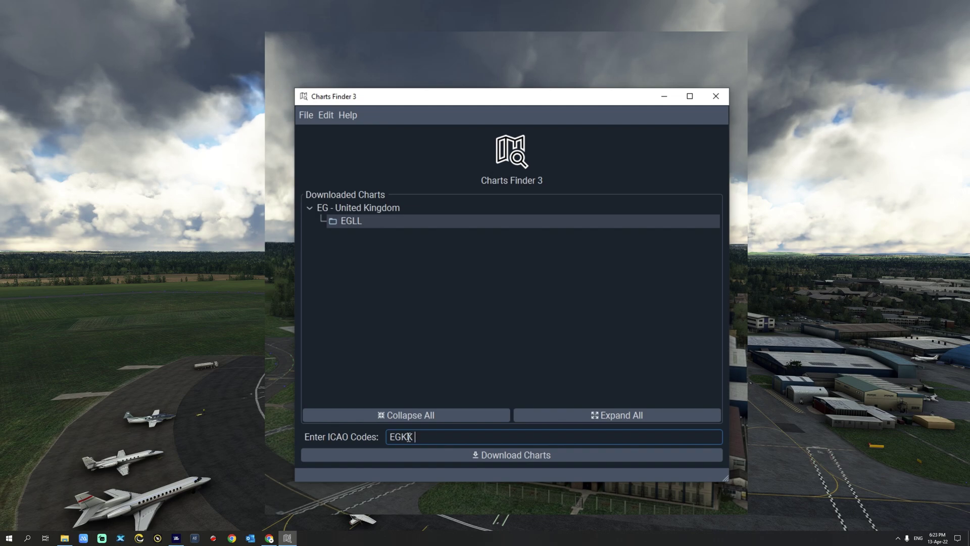
type("EGTK")
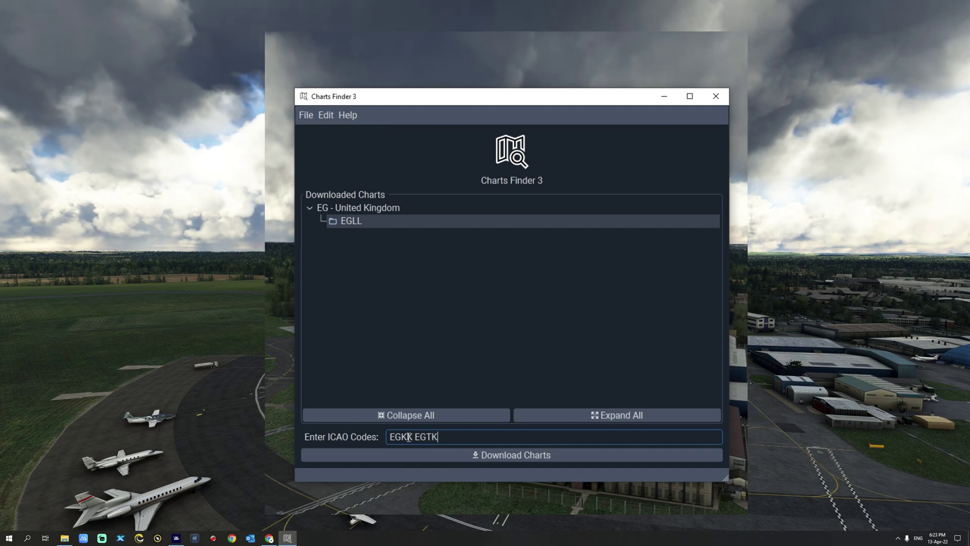
left_click(514, 457)
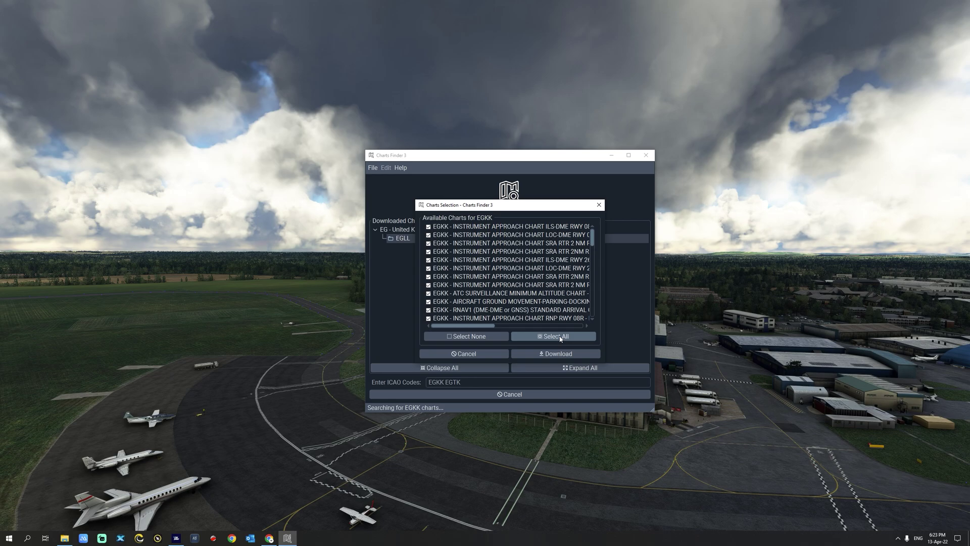
- Deselect all EGKK charts, tick only LOC-DME and SRA RTR 2 NM, and download them
left_click(465, 336)
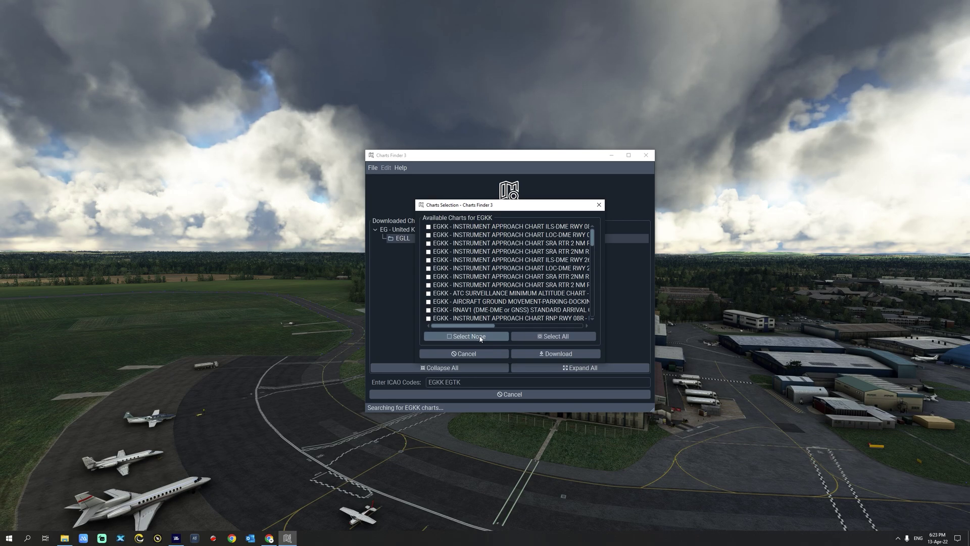
left_click(429, 235)
left_click(429, 244)
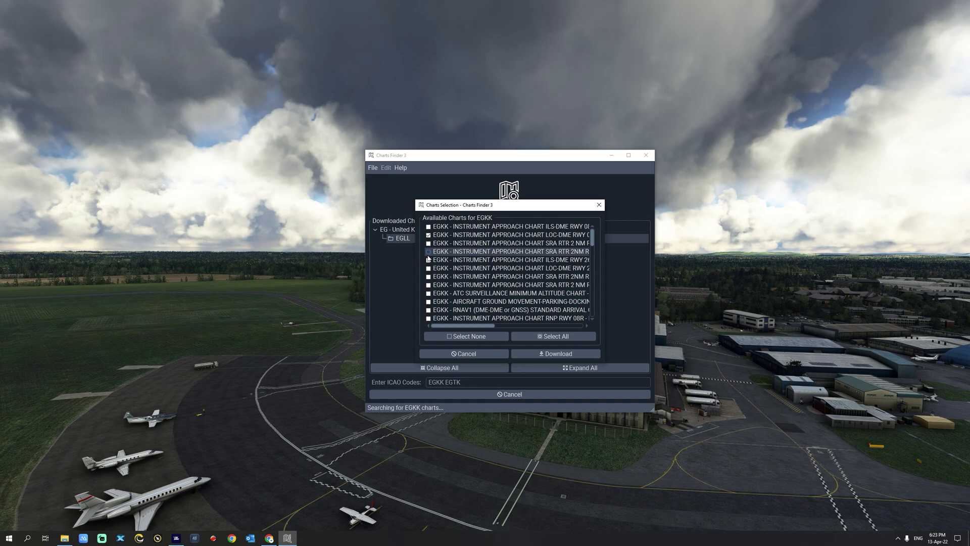
left_click(428, 243)
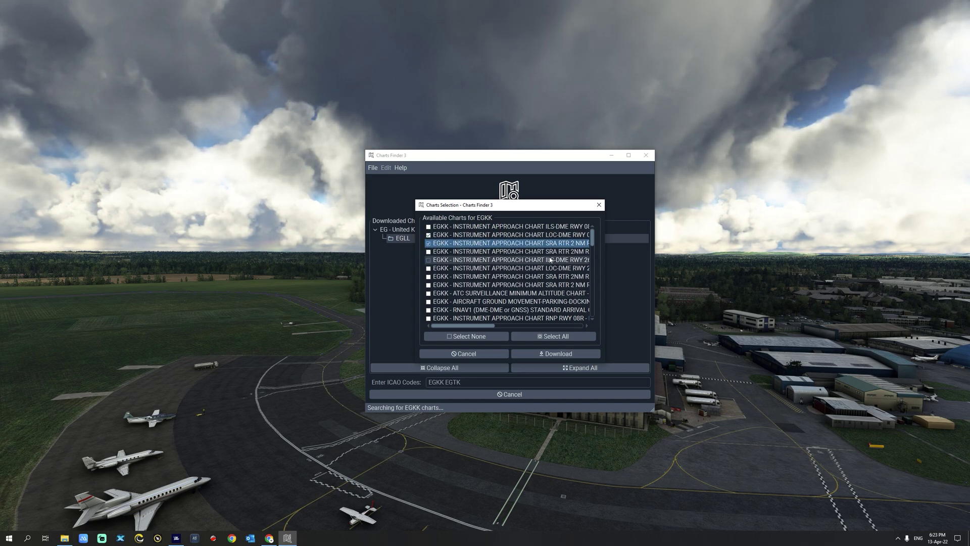
mouse_move(592, 237)
left_mouse_down()
mouse_move(593, 326)
mouse_move(592, 238)
left_mouse_up()
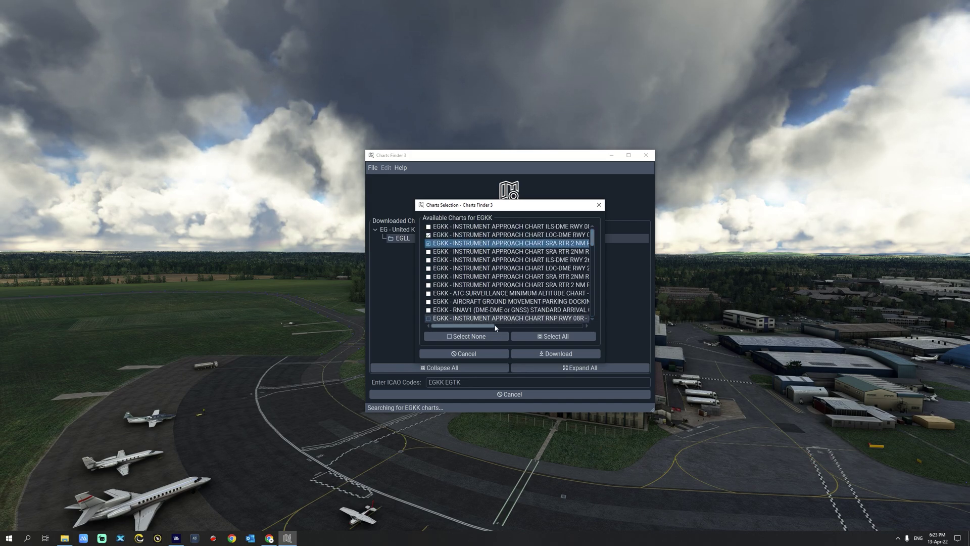
left_click(552, 354)
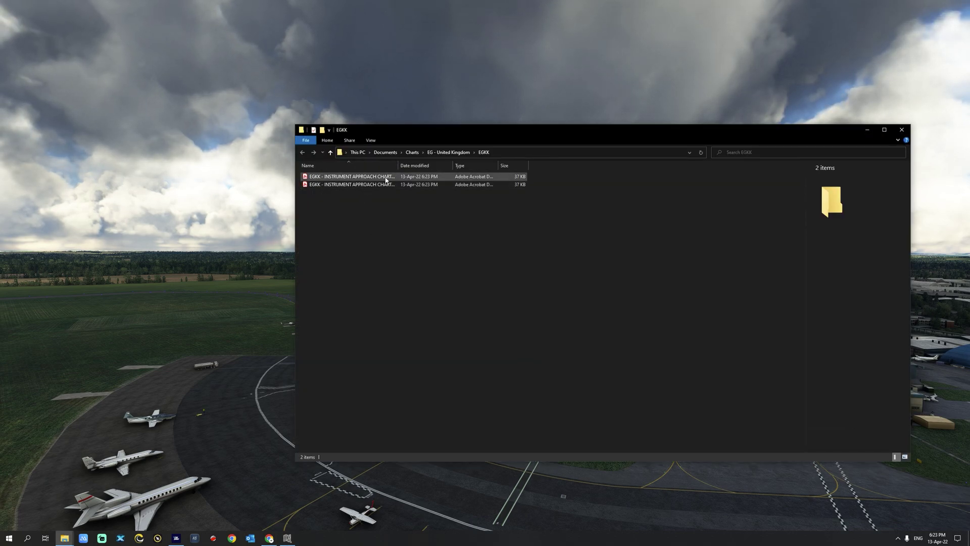
- Close the EGKK File Explorer window
left_click(901, 130)
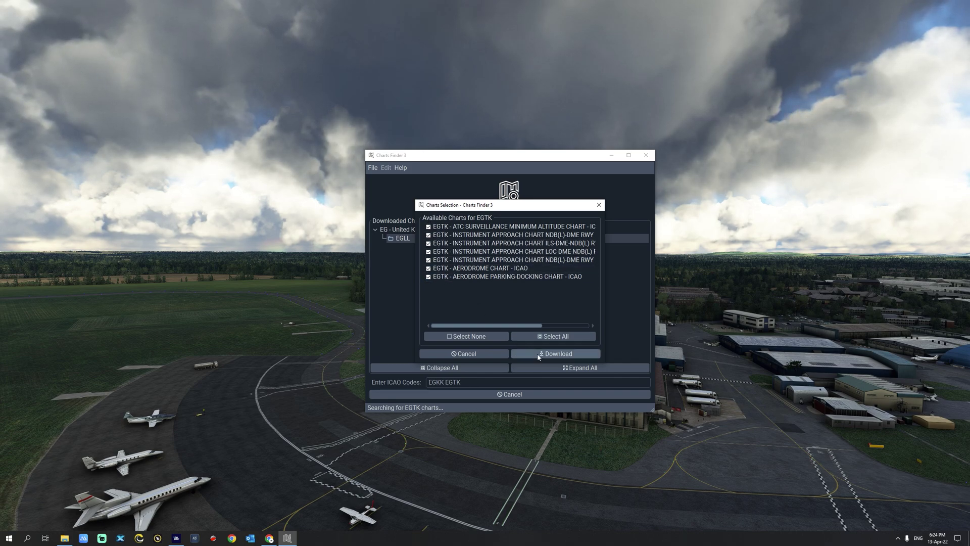
- Download all eight ticked EGTK charts
left_click(564, 354)
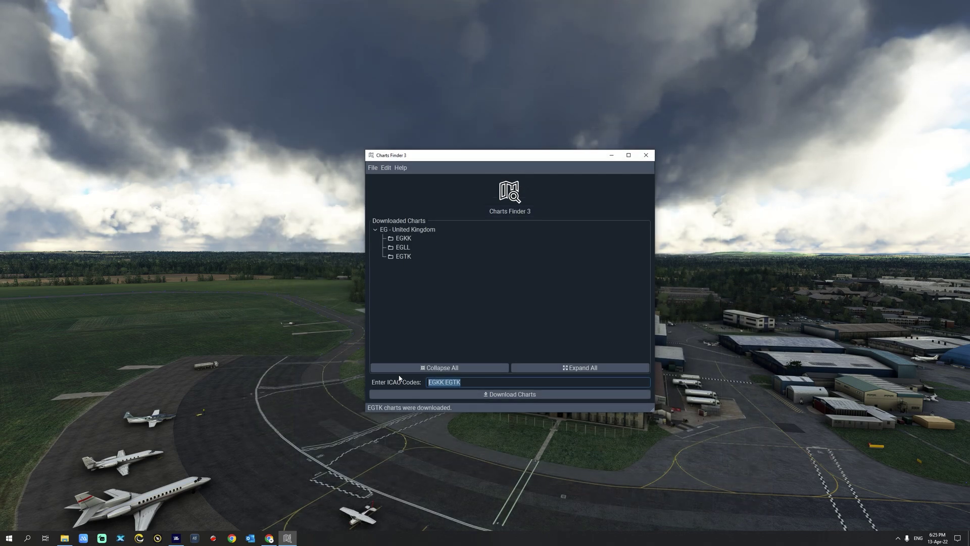
- Search for KFAT and download all of its listed charts
type("KFAT")
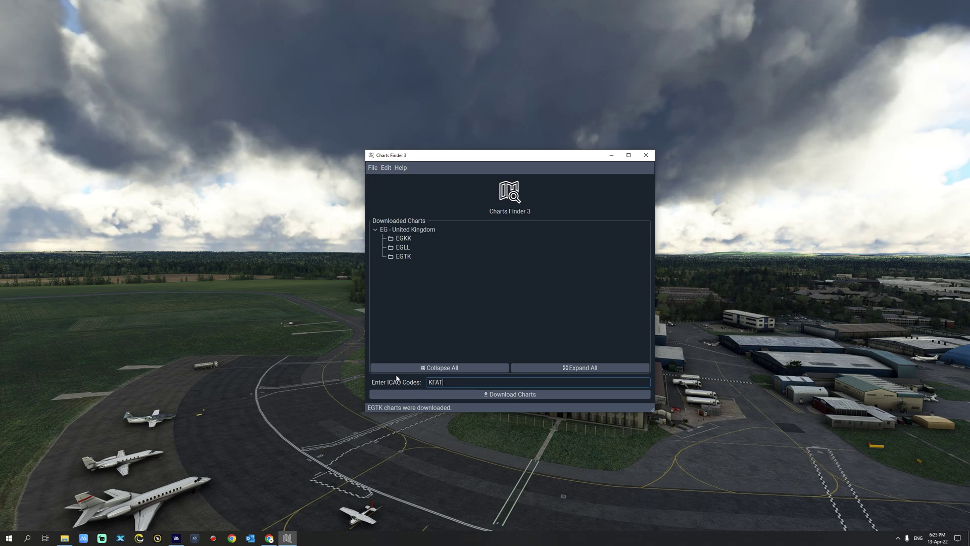
left_click(502, 396)
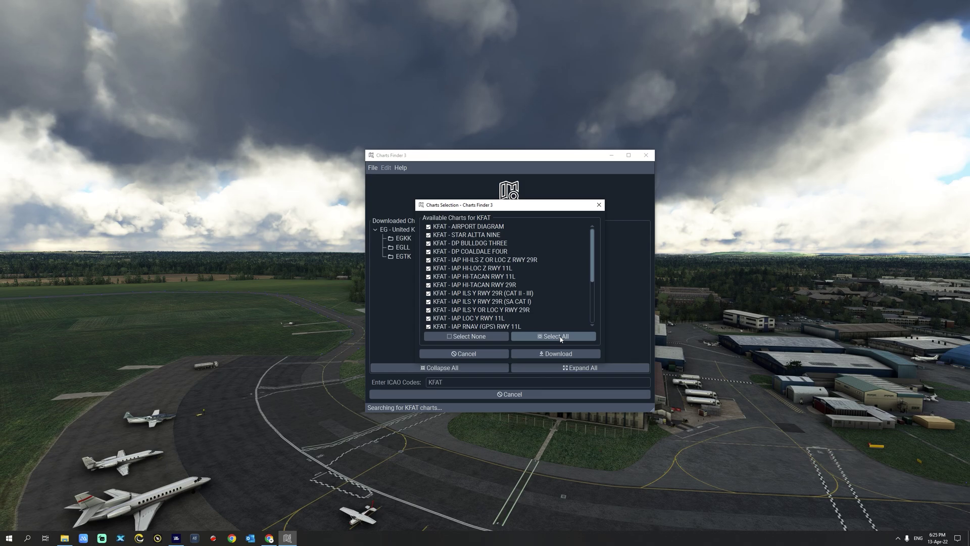
left_click(555, 354)
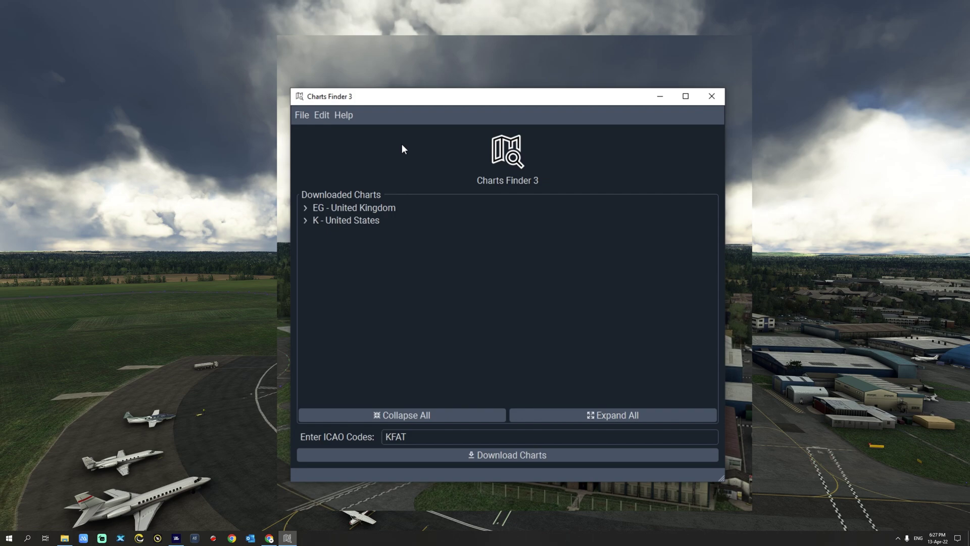
left_click(319, 117)
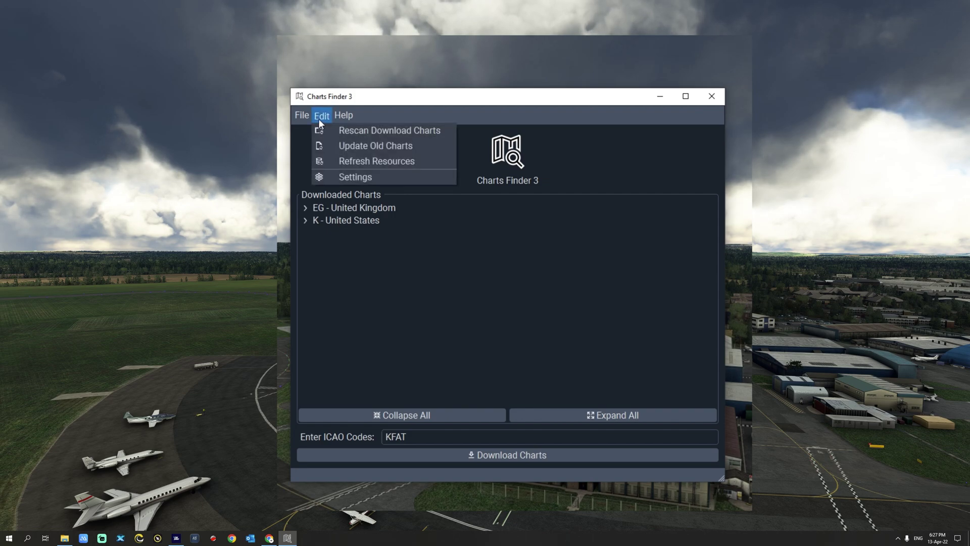
left_click(340, 177)
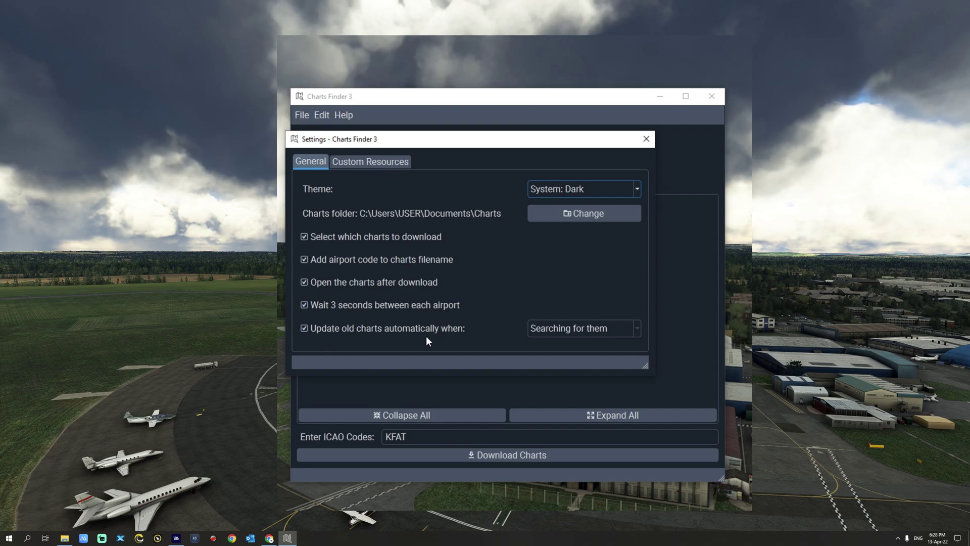
left_click(598, 327)
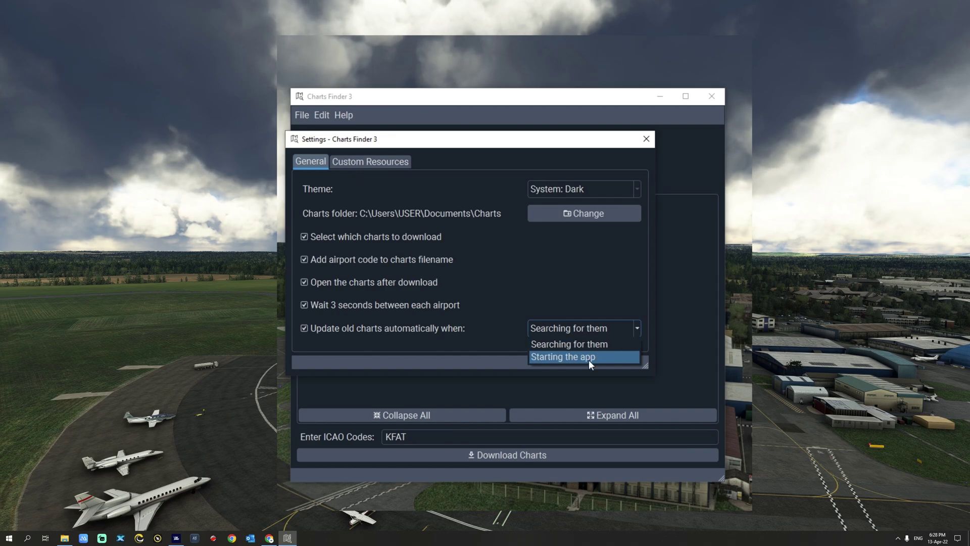
left_click(648, 139)
left_click(648, 139)
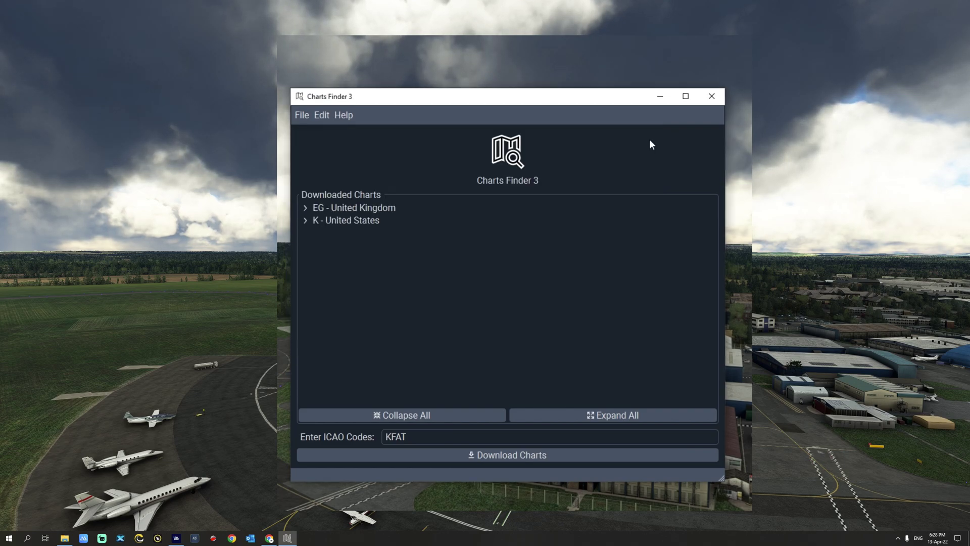
- Run Edit > Refresh Resources and acknowledge the success message
left_click(322, 116)
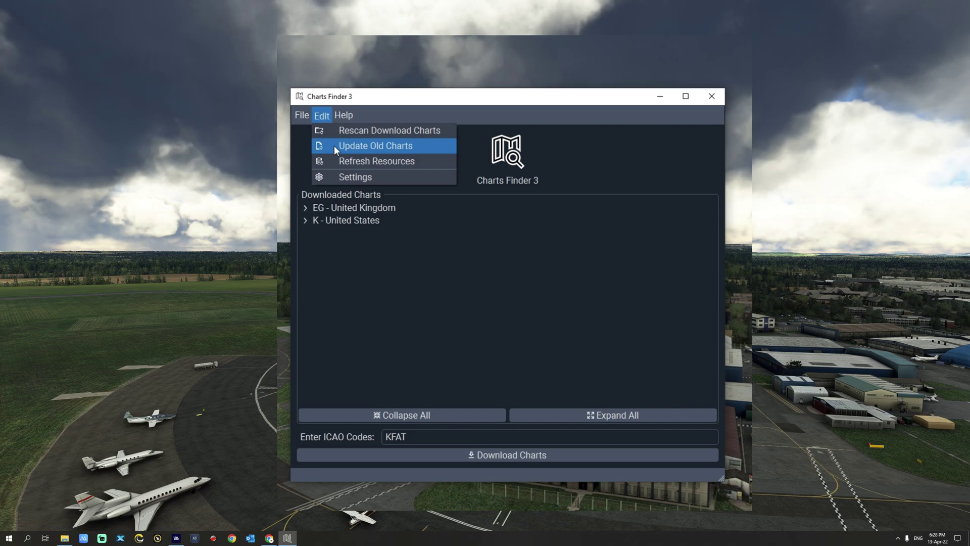
left_click(337, 162)
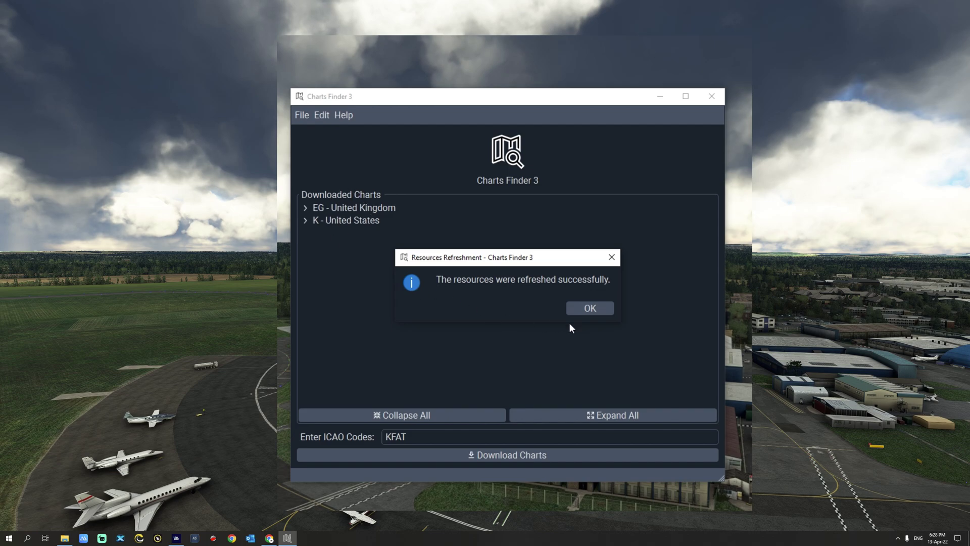
left_click(599, 312)
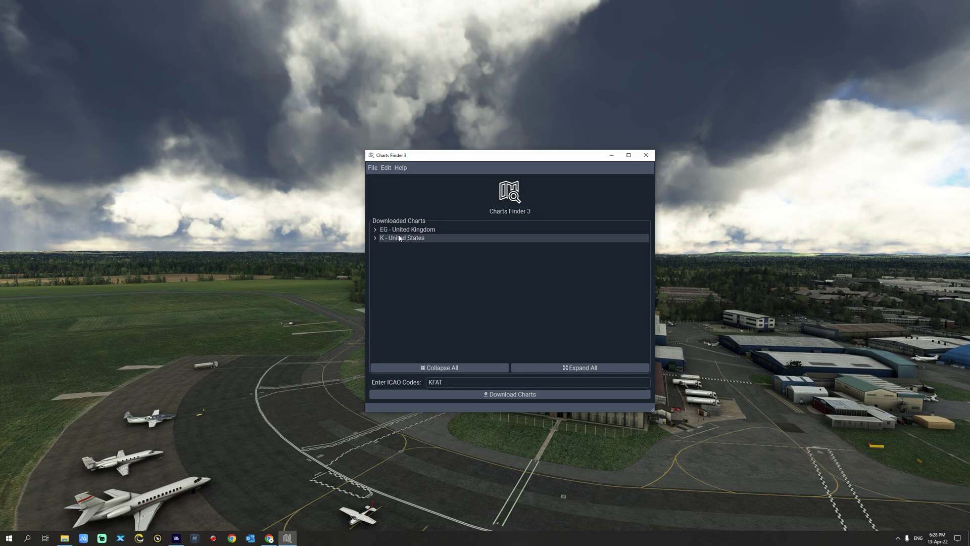
- Expand all, collapse all, then expand all again to show EGKK, EGLL, EGTK and KFAT
left_click(595, 367)
left_click(461, 368)
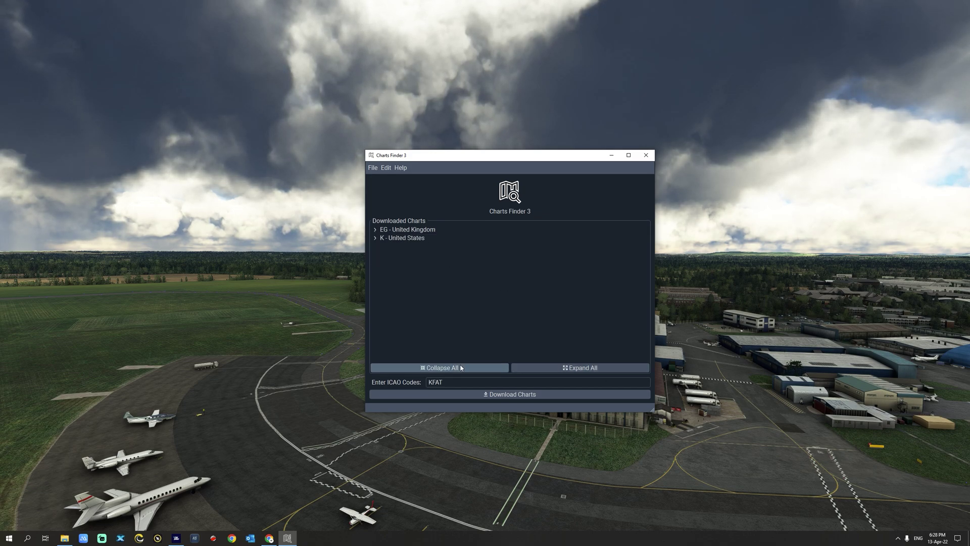
left_click(566, 368)
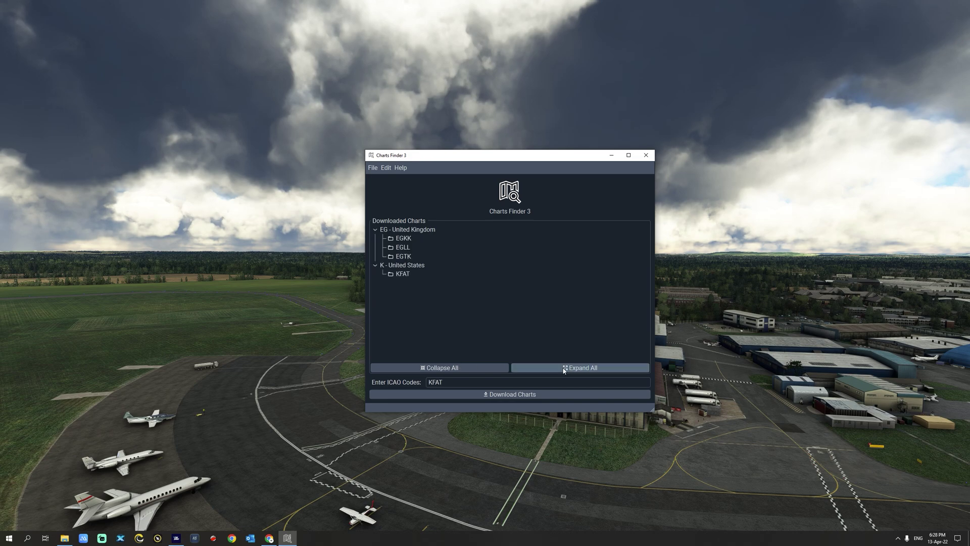